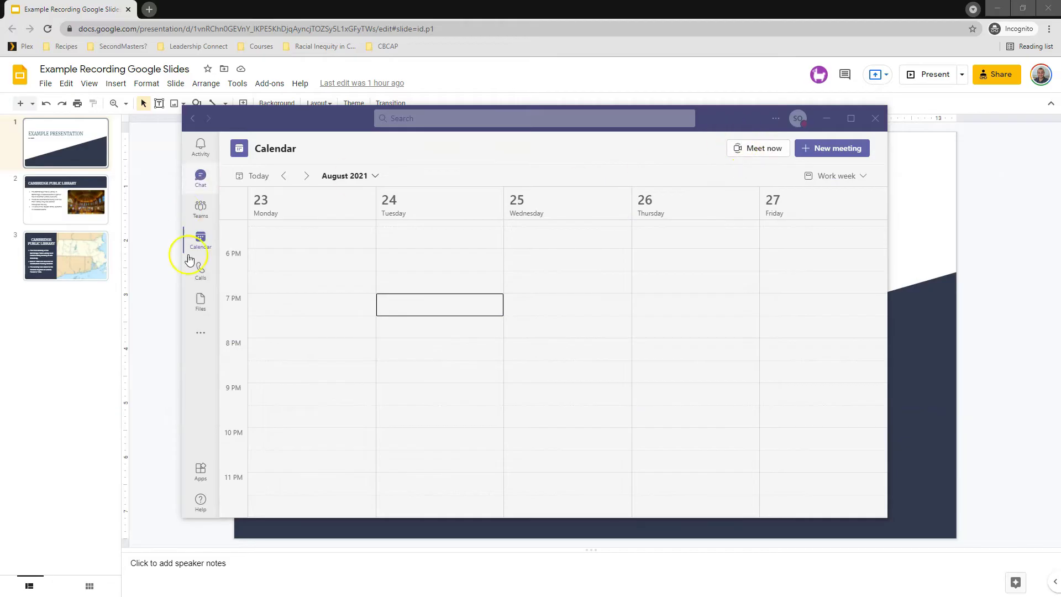
Step: Shift the Teams window slightly right and up over the Slides page
left_click_drag(331, 128, 346, 121)
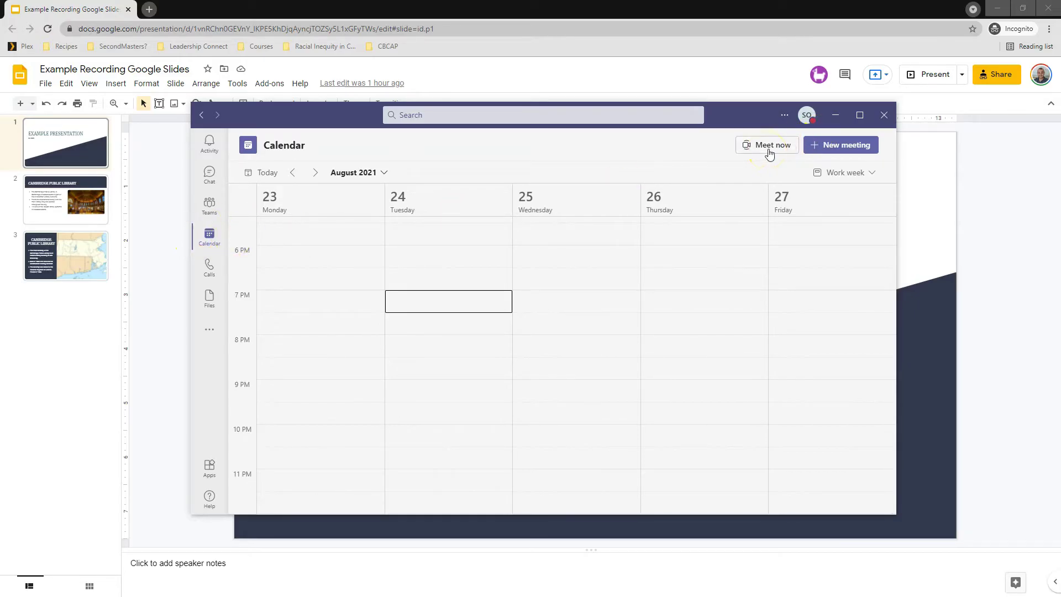
Step: Rename the instant meeting from 'Meeting' to 'Presentation' and start it
left_click(769, 148)
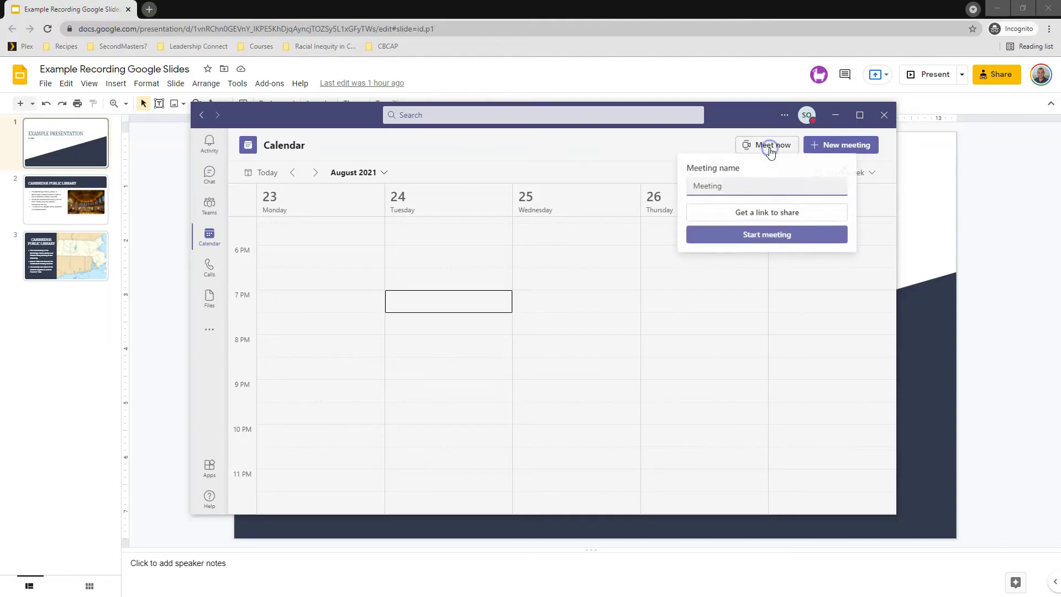
left_click(756, 185)
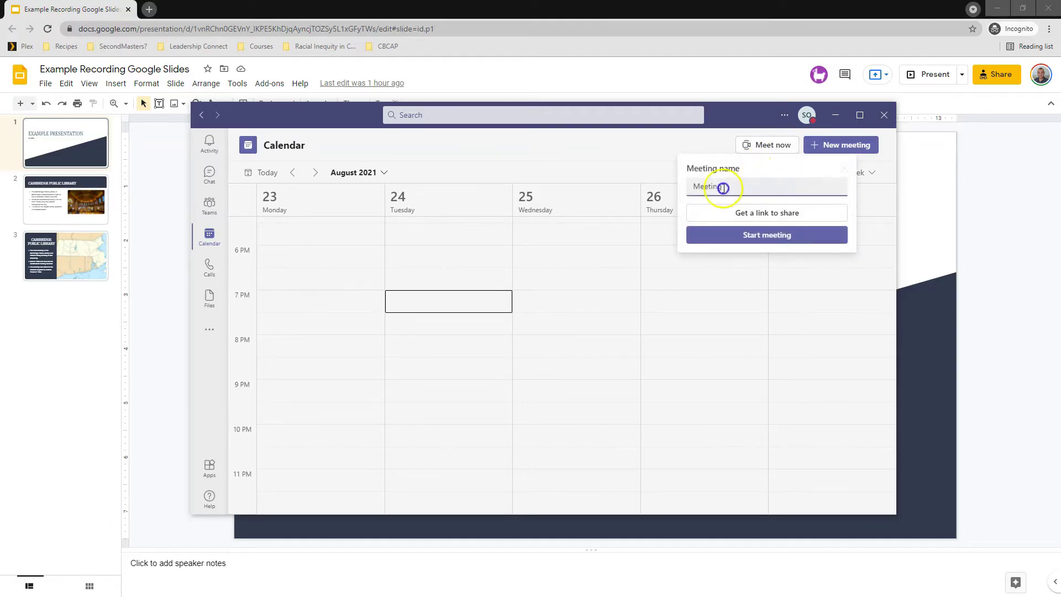
type("M")
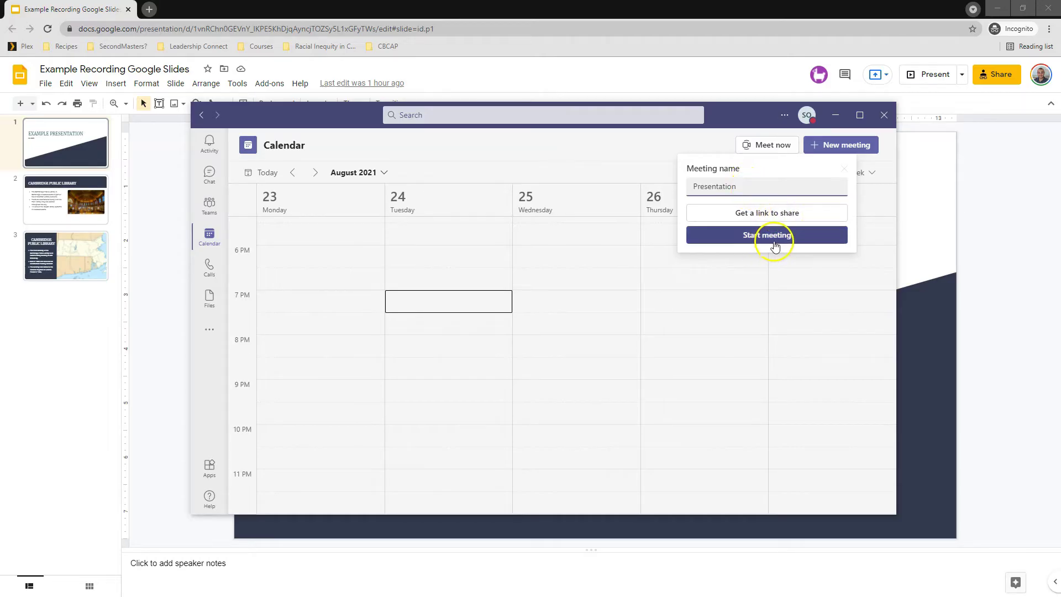
left_click(774, 245)
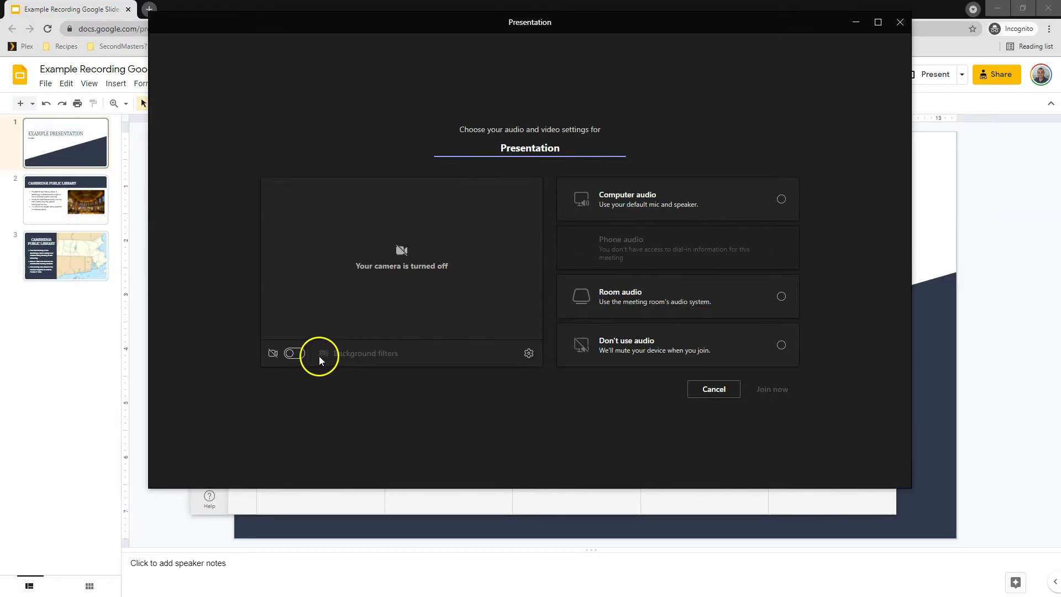
Step: Turn the camera on, choose Computer audio, and join the Presentation meeting
left_click(297, 354)
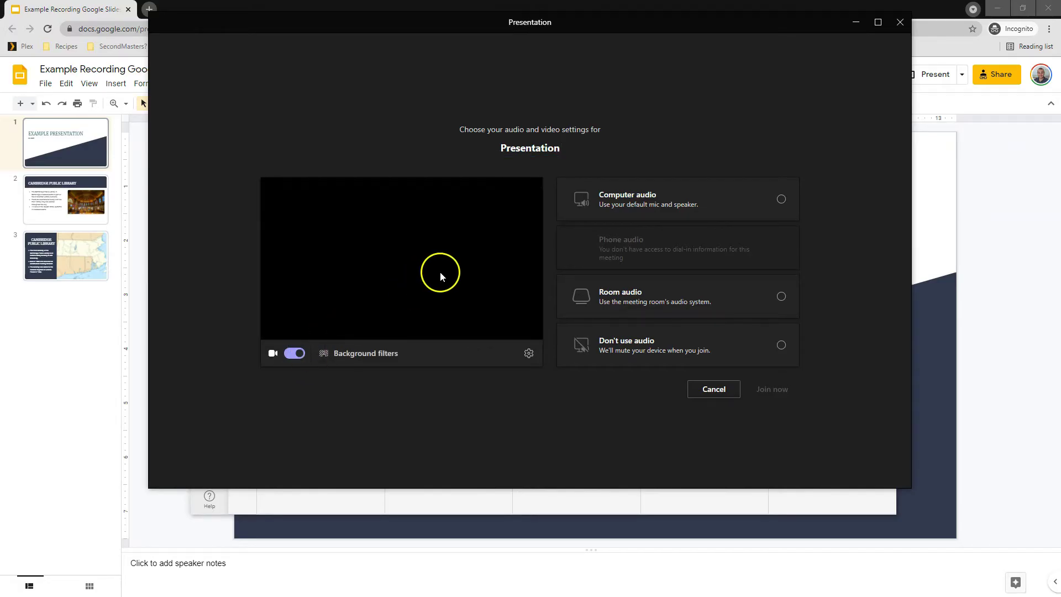
left_click(706, 216)
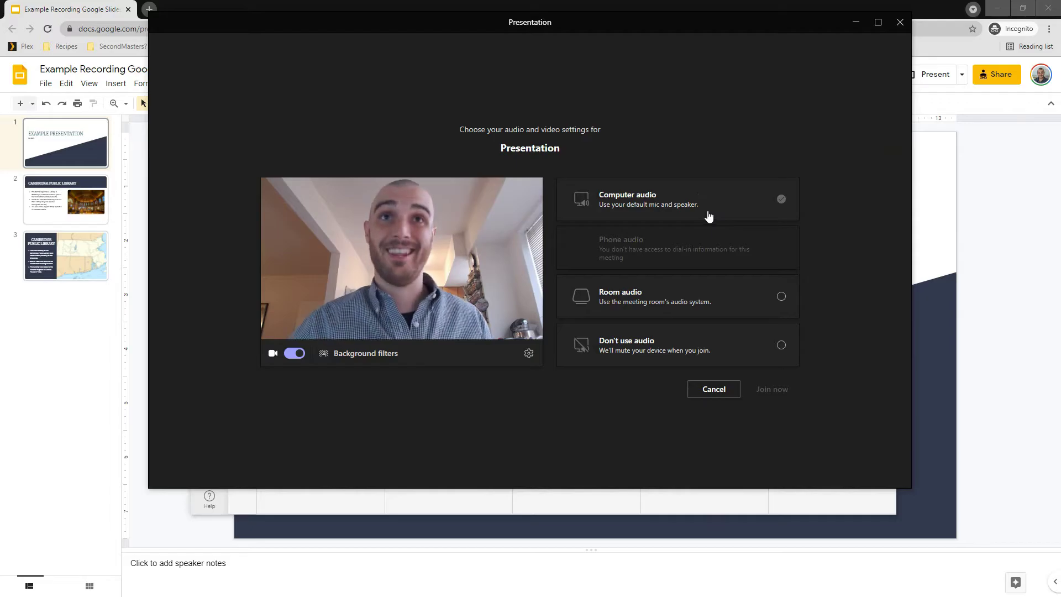
left_click(713, 214)
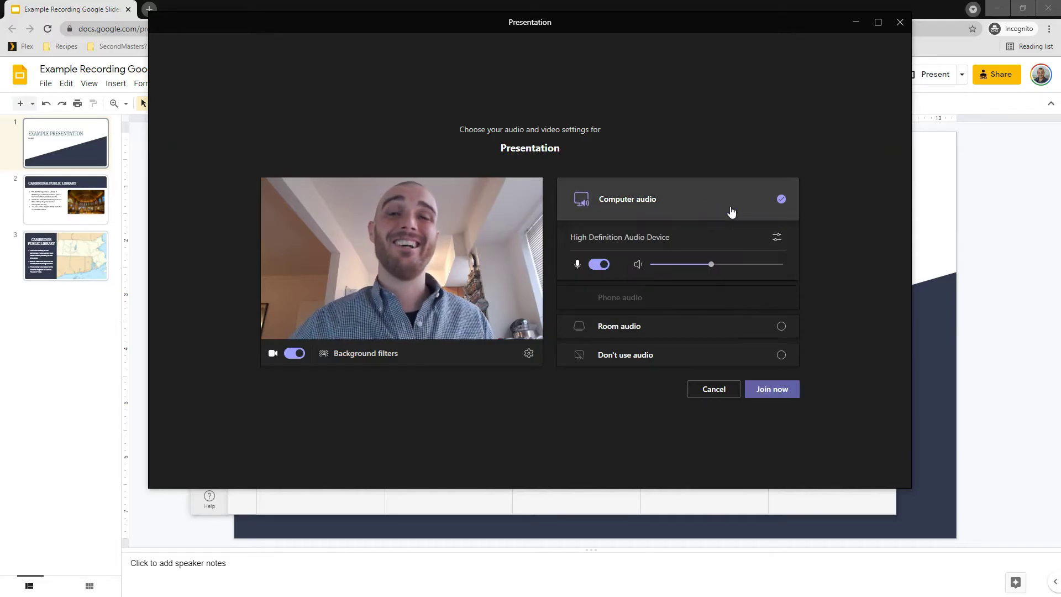
left_click(669, 323)
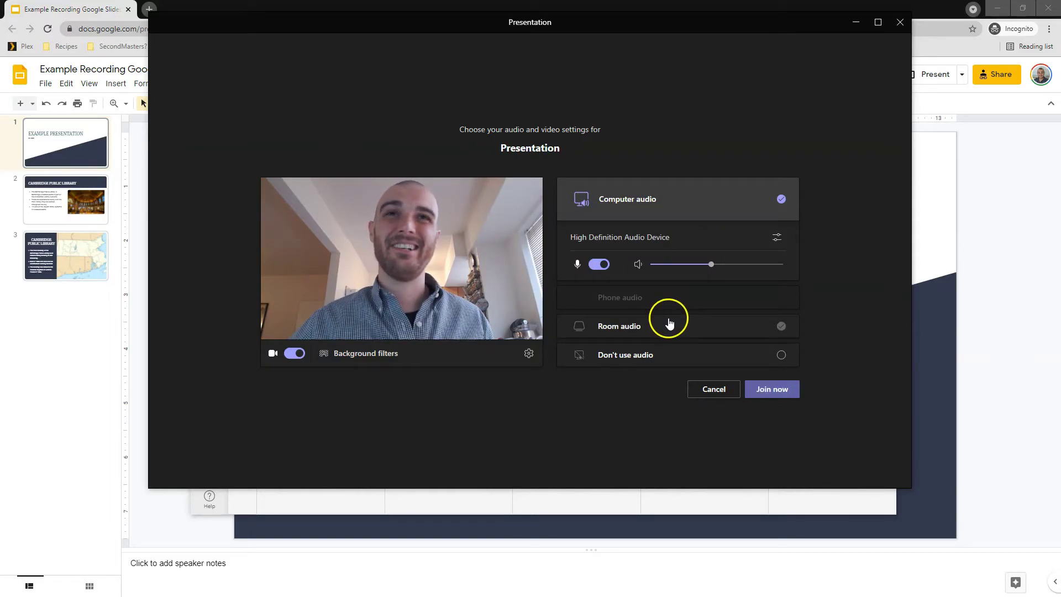
left_click(763, 391)
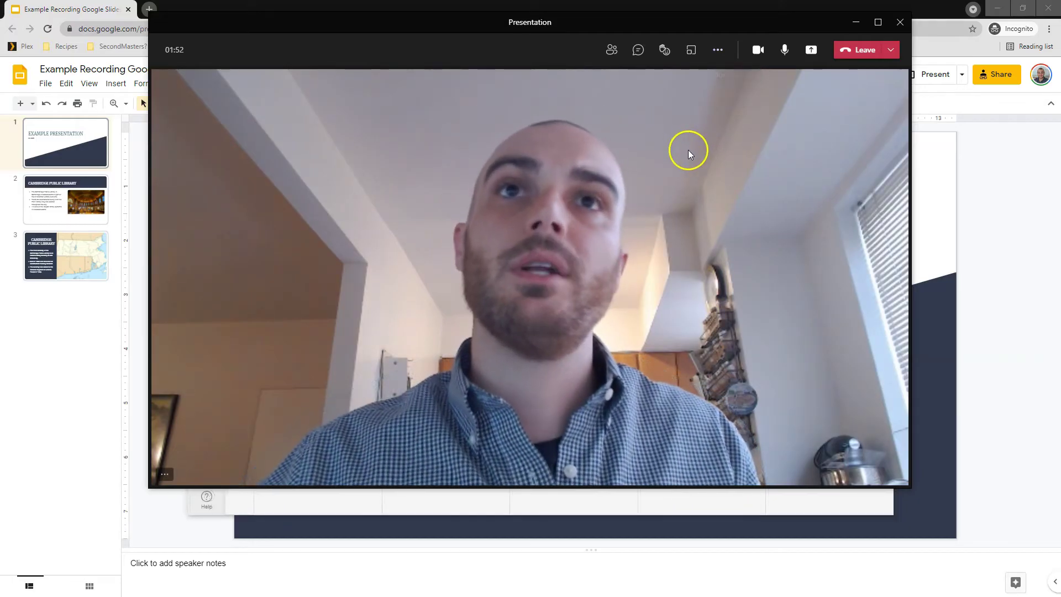
Step: Review the meeting's audio and video device settings, then close them
left_click(718, 50)
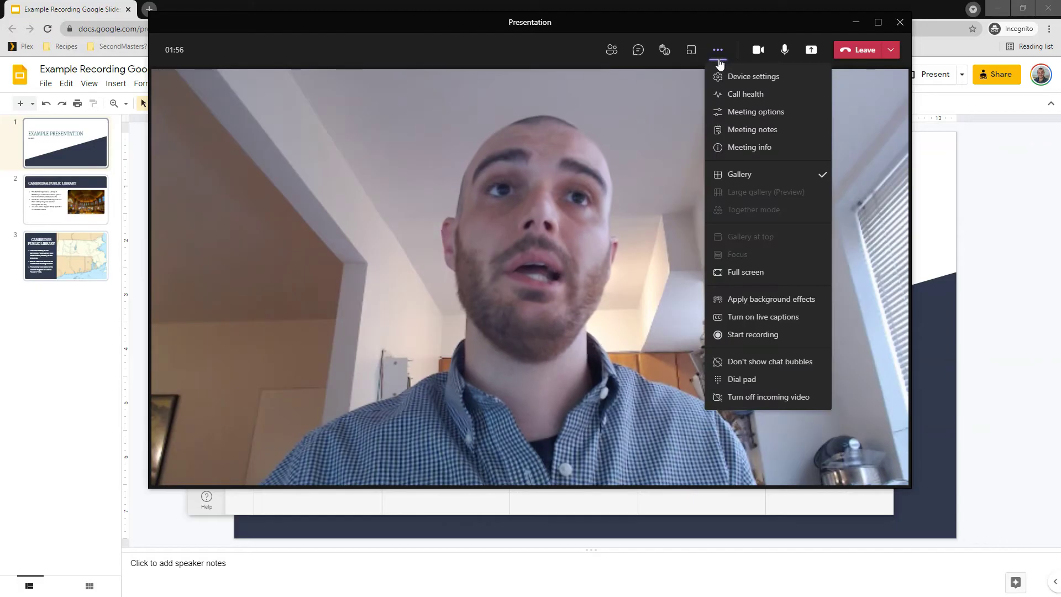
left_click(725, 82)
left_click(725, 82)
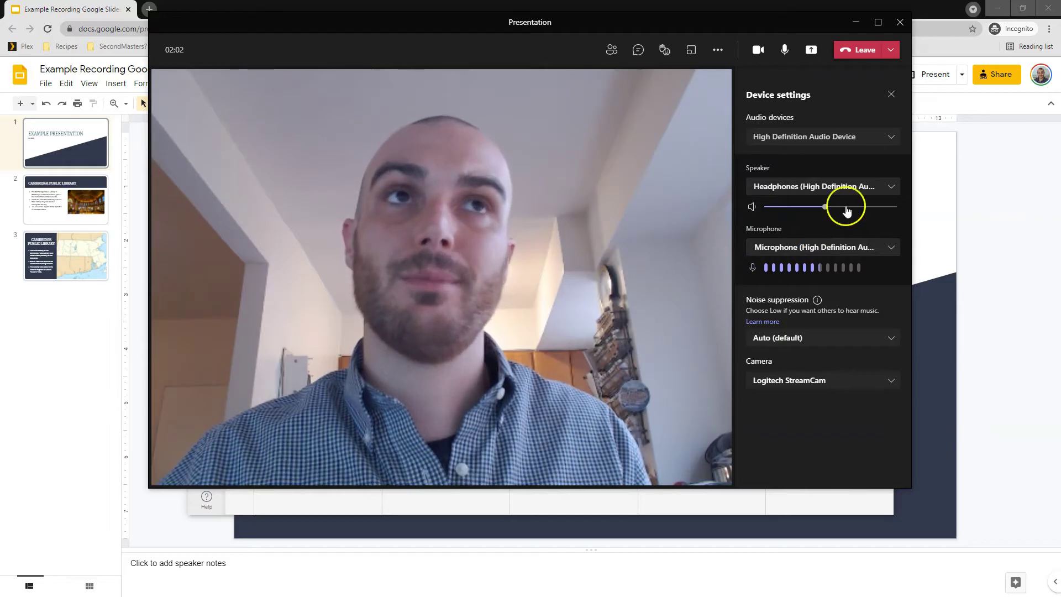
left_click(891, 95)
Step: Start recording the meeting and share the second screen, moving Teams off it
left_click(716, 50)
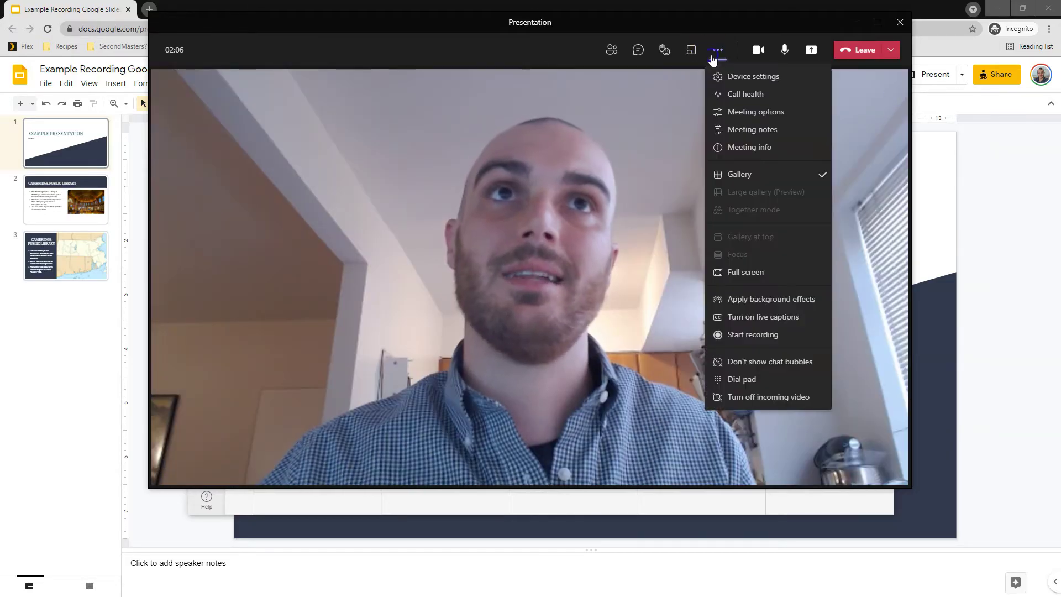
left_click(747, 345)
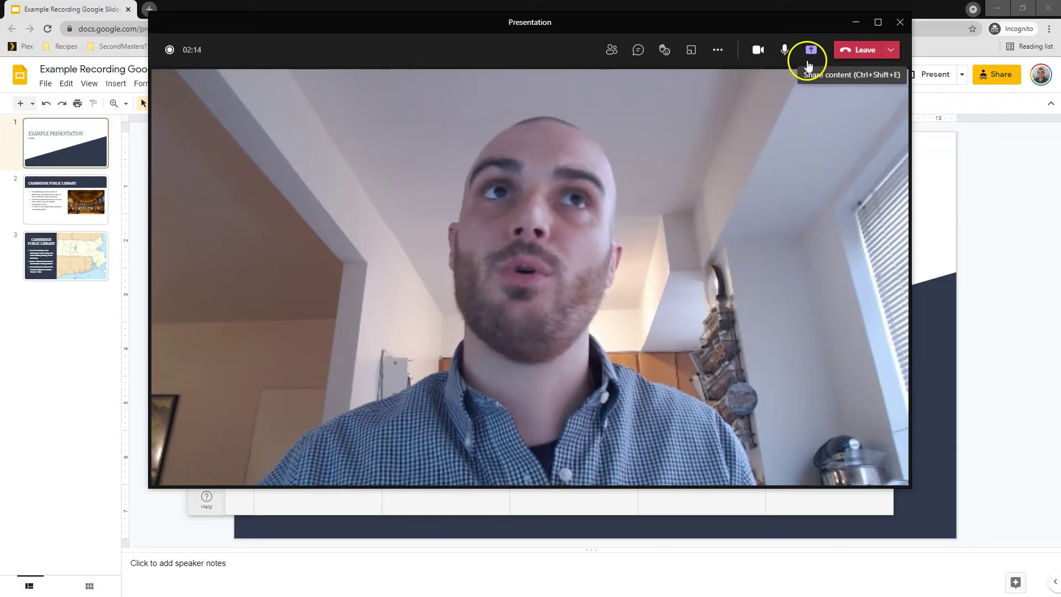
left_click(810, 56)
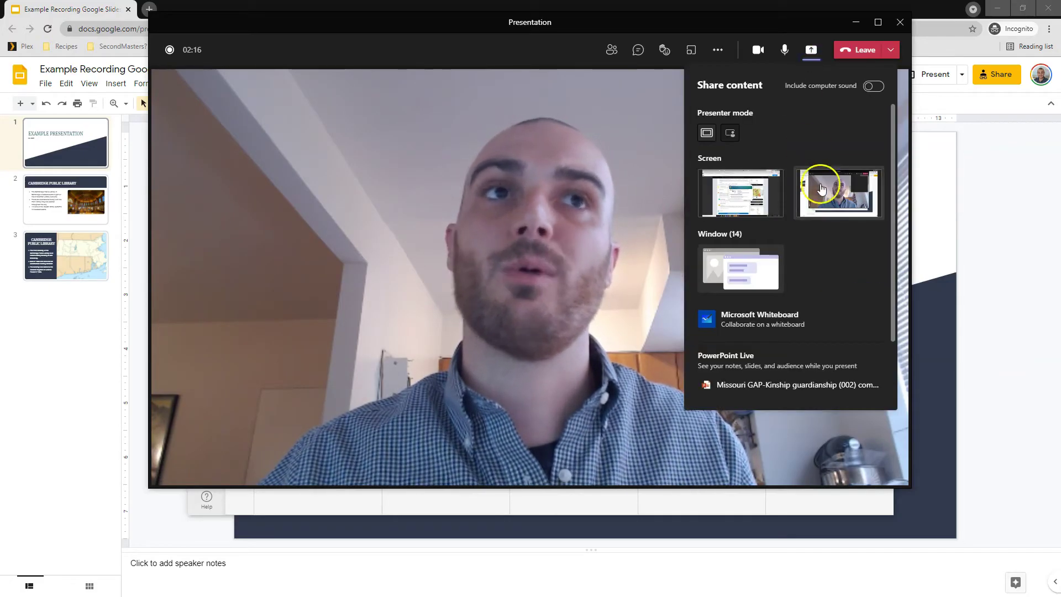
left_click(832, 206)
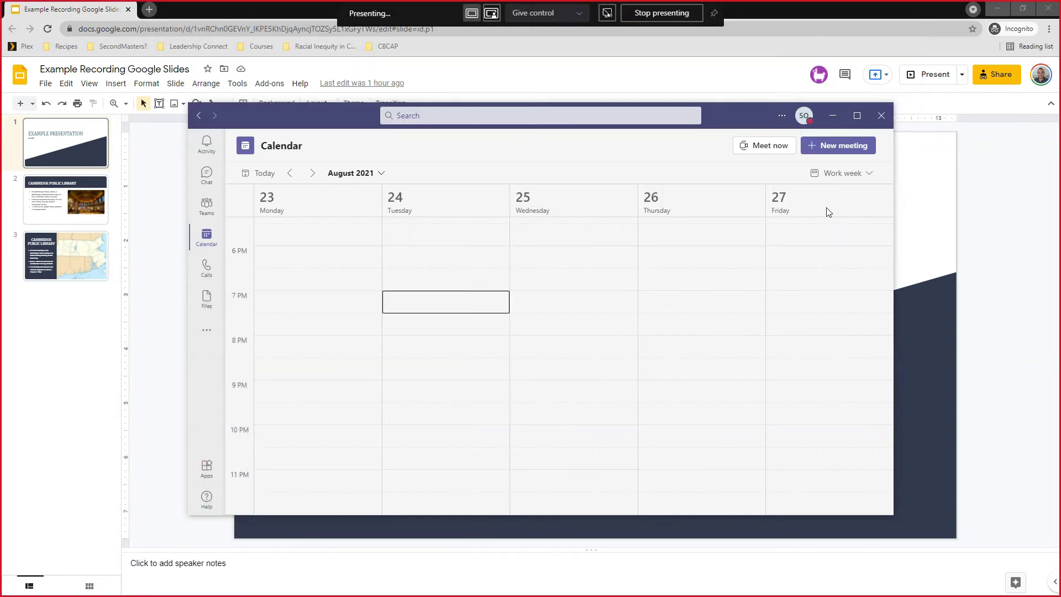
left_click_drag(763, 119, 3, 144)
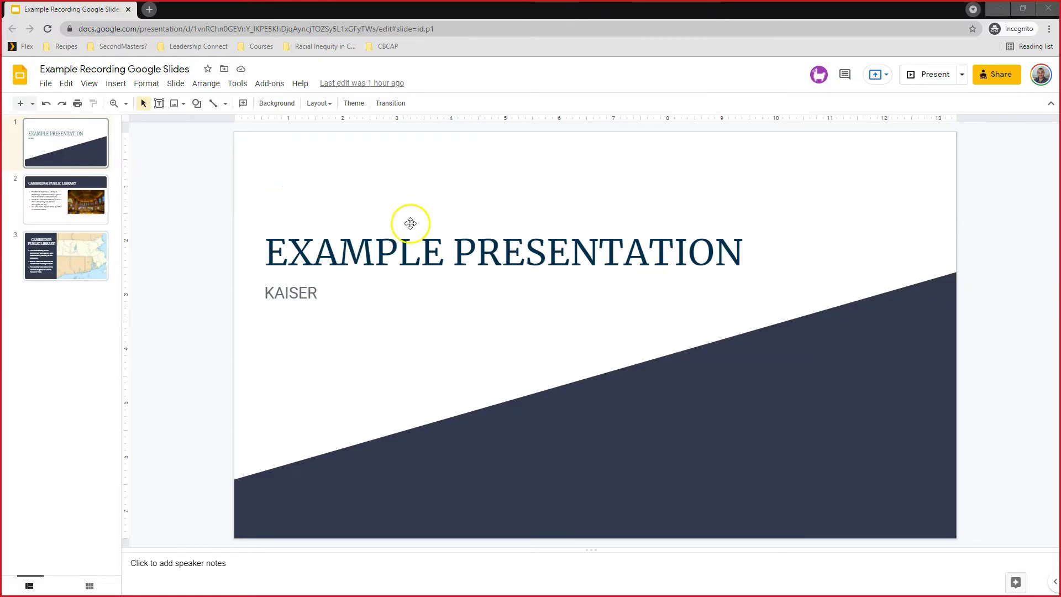
Step: Start presenting the Example Recording slideshow from the View menu
left_click(90, 83)
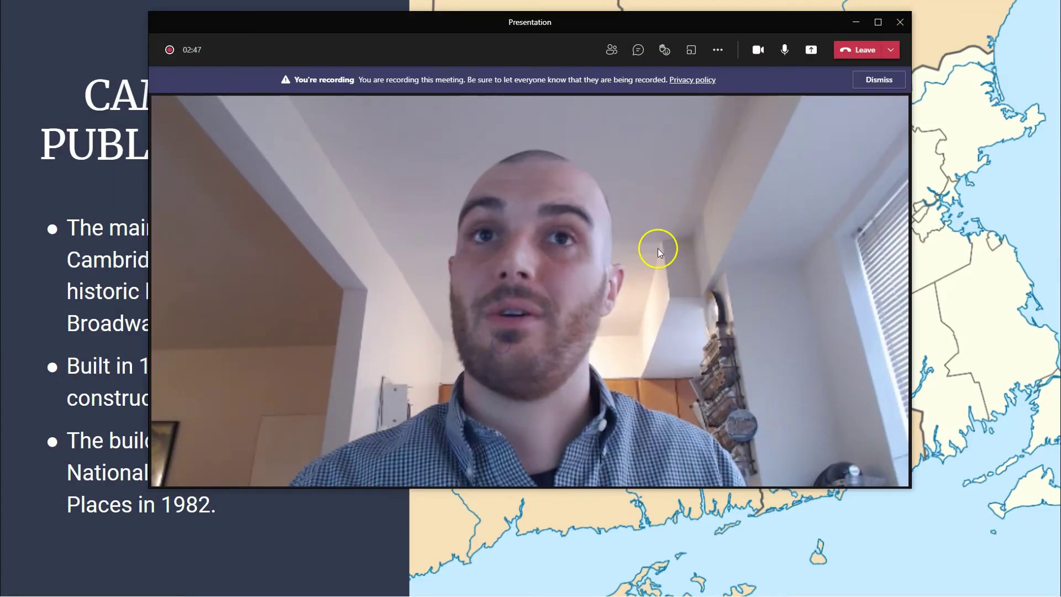
Step: Stop the meeting recording, confirming the prompt, and turn the camera off
left_click(717, 51)
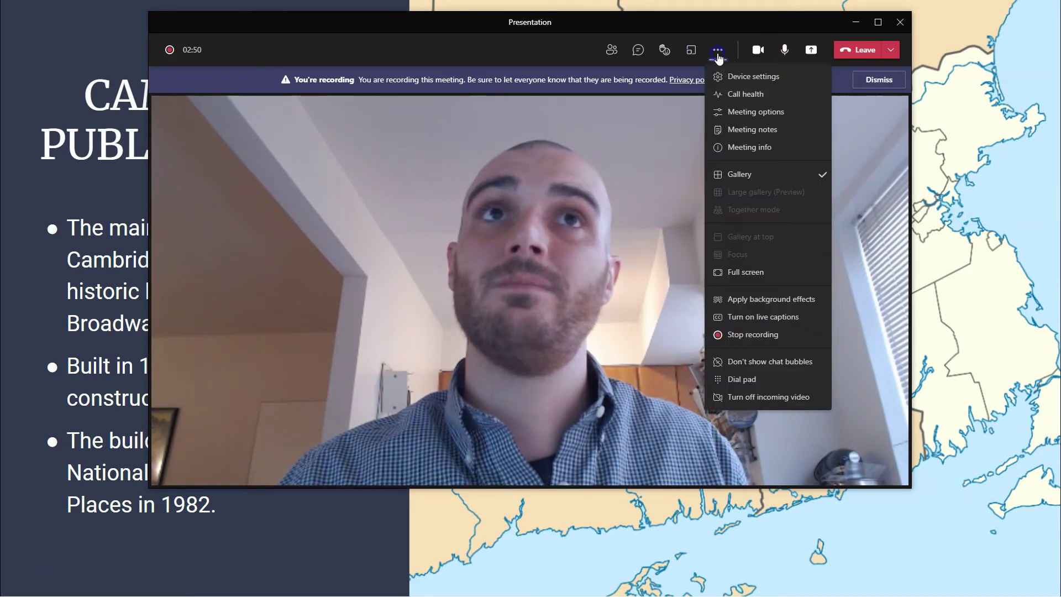
left_click(722, 333)
left_click(590, 273)
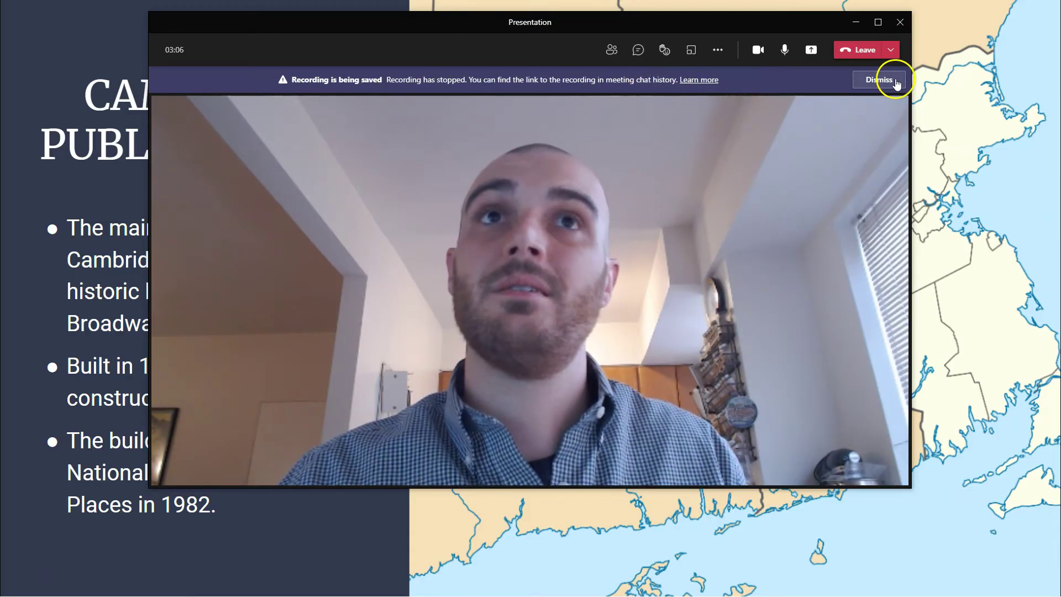
left_click(760, 51)
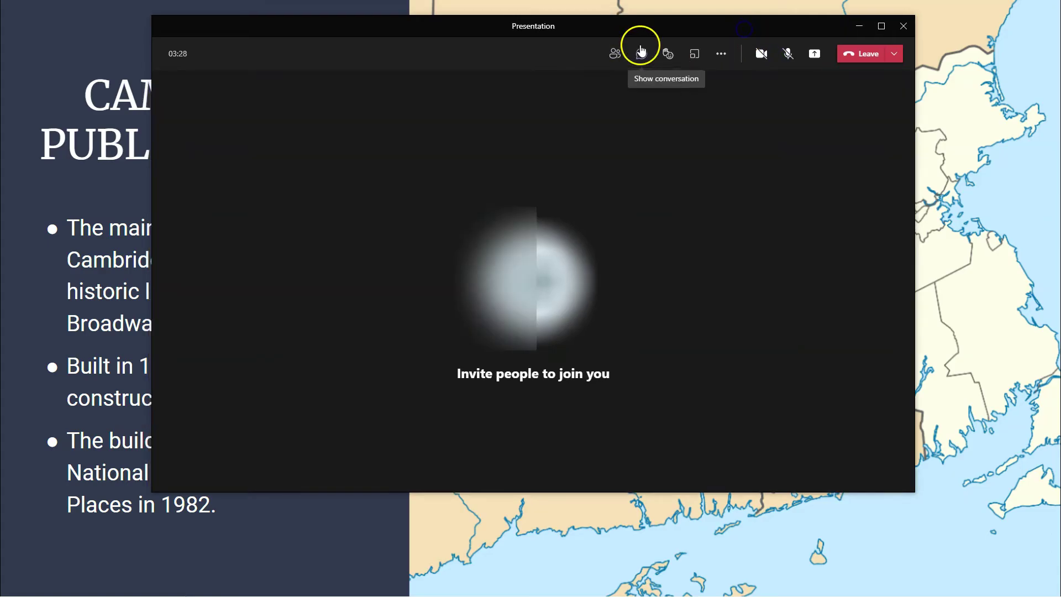
Step: Copy the shareable link of the 40-second recording from the meeting chat
left_click(641, 53)
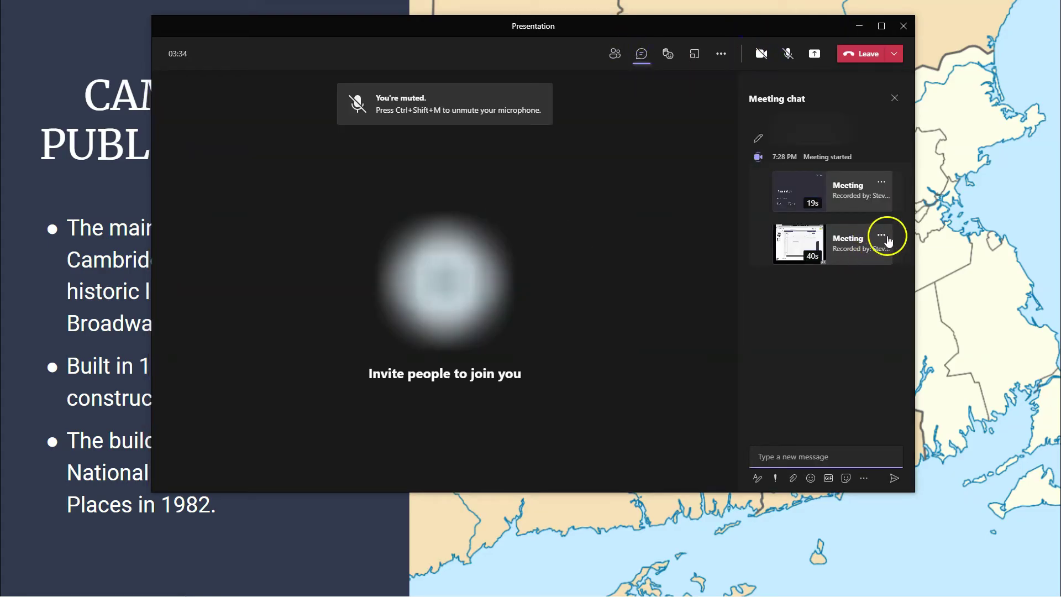
left_click(882, 237)
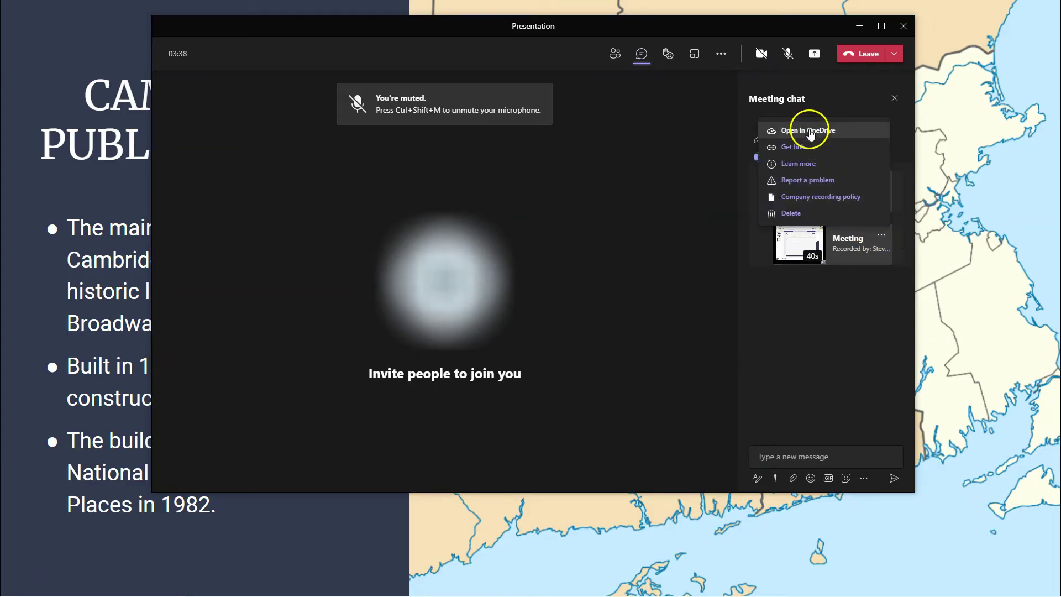
left_click(817, 146)
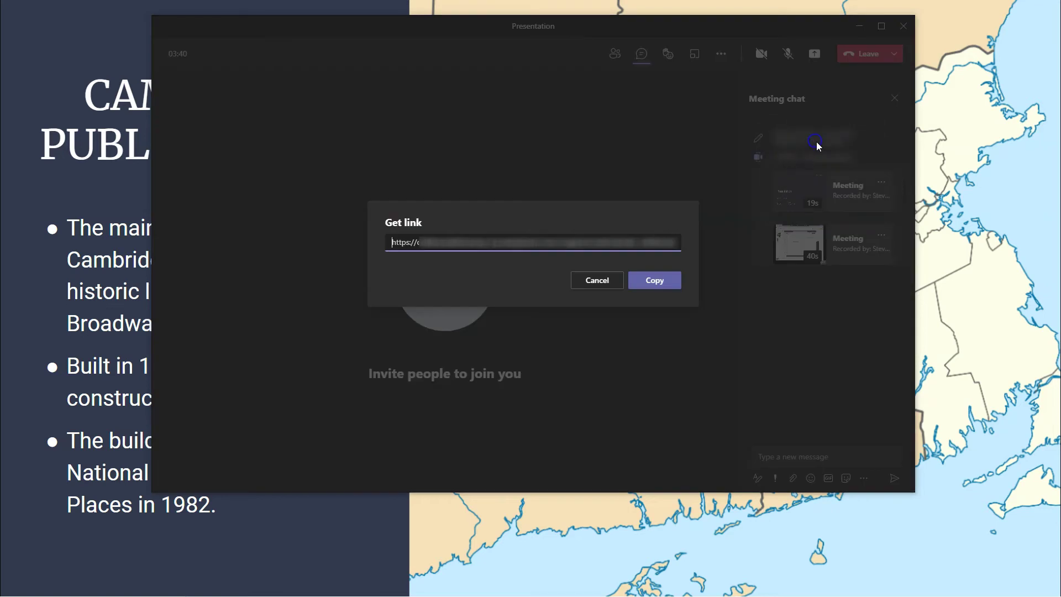
left_click(602, 282)
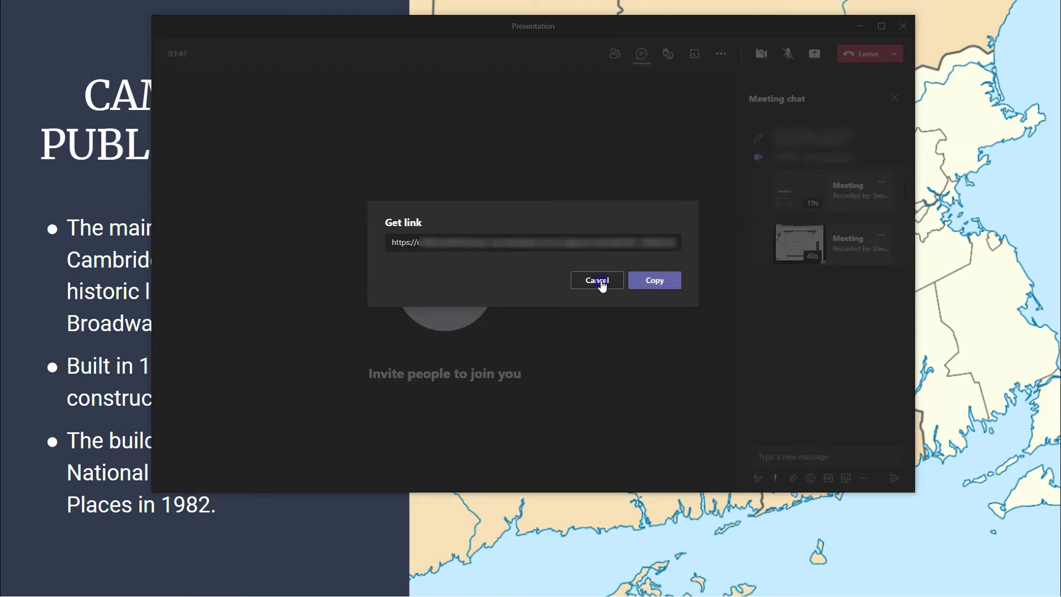
left_click(652, 280)
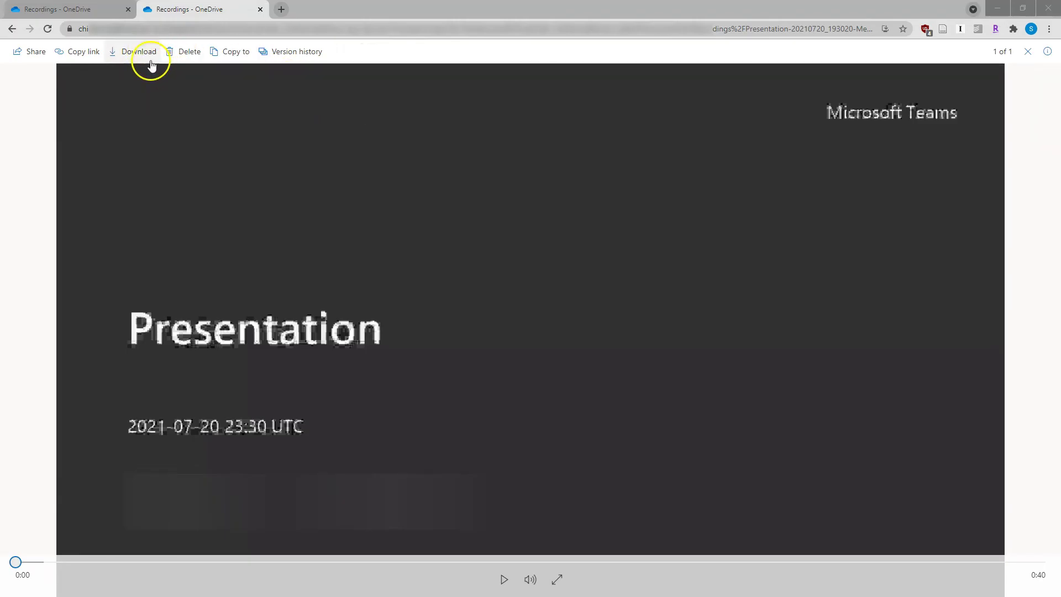
Step: Open the first Presentation recording from the Recordings list and pause it at 0:04
left_click(98, 17)
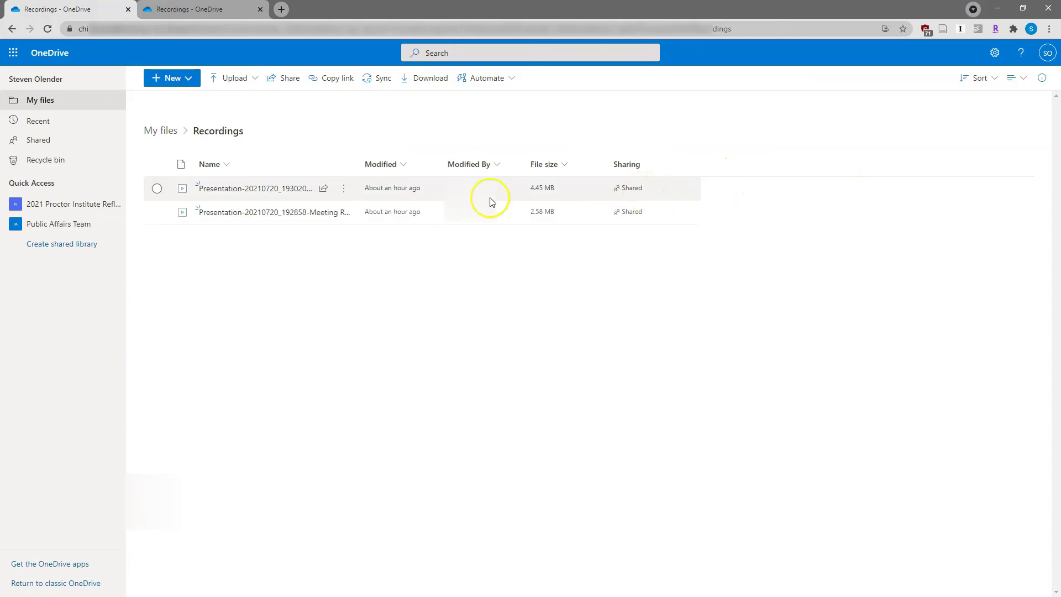
left_click(206, 188)
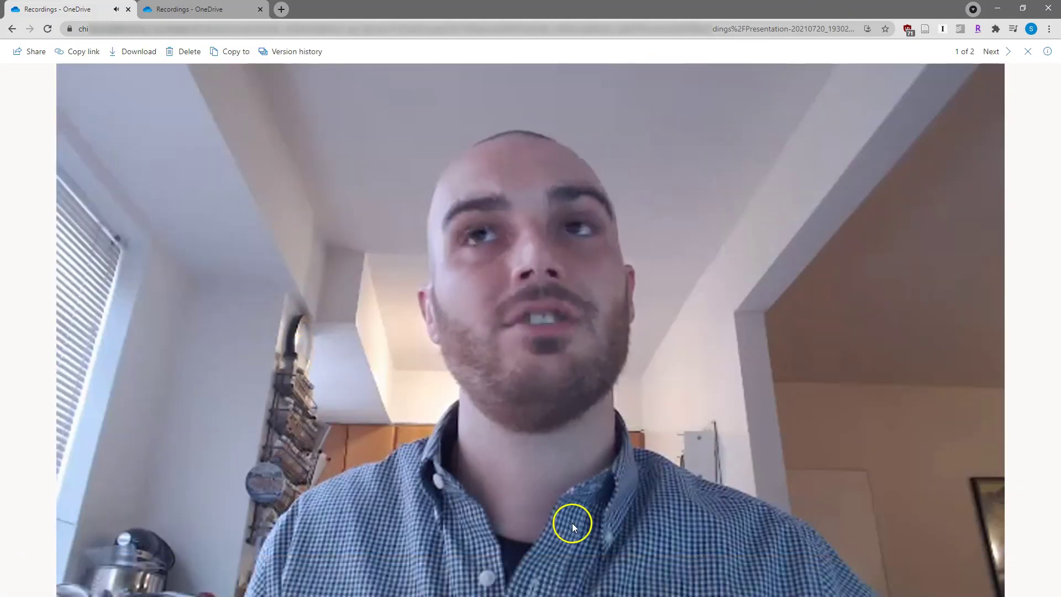
left_click(505, 578)
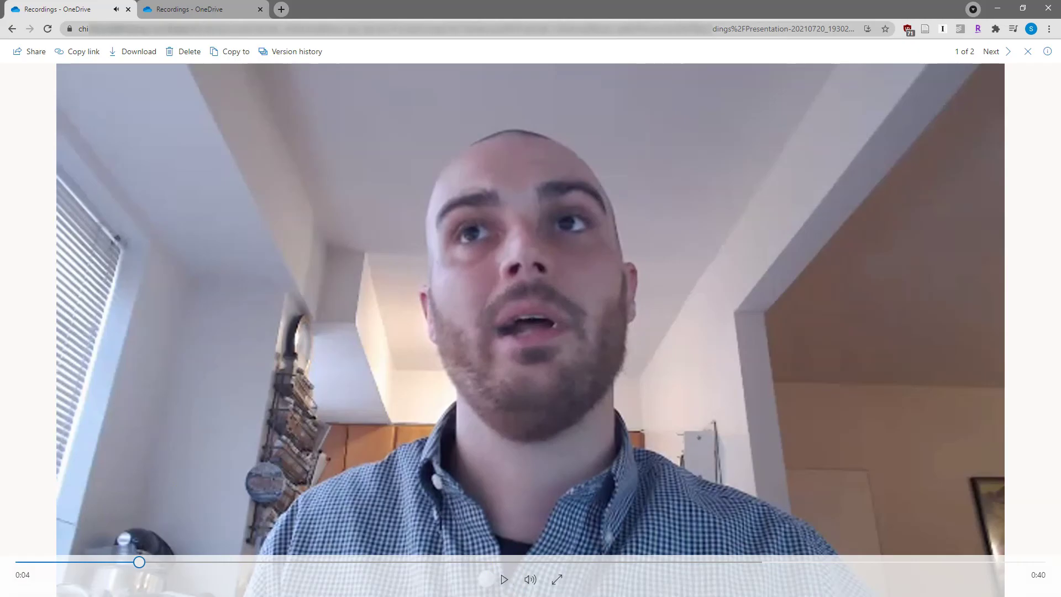
Step: Check the recording's link settings, leave 'Only the people you specify', and close sharing
left_click(30, 52)
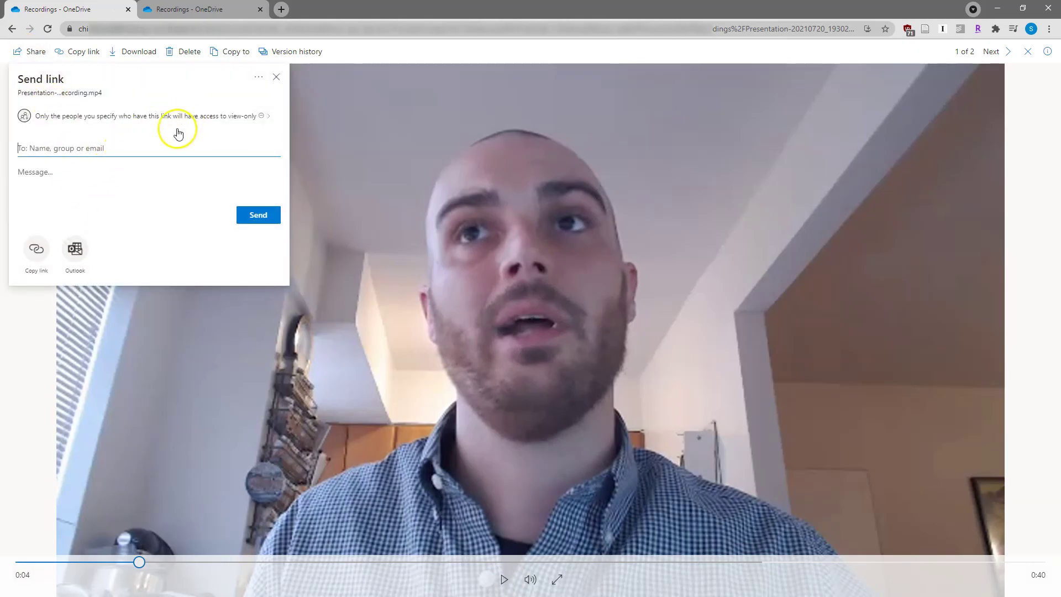
left_click(270, 114)
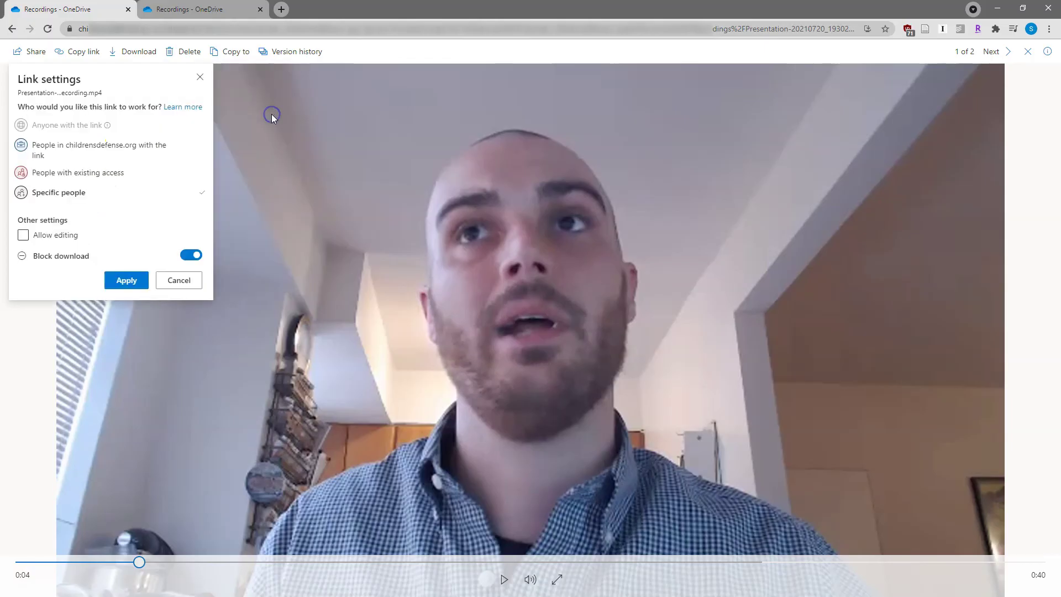
left_click(179, 281)
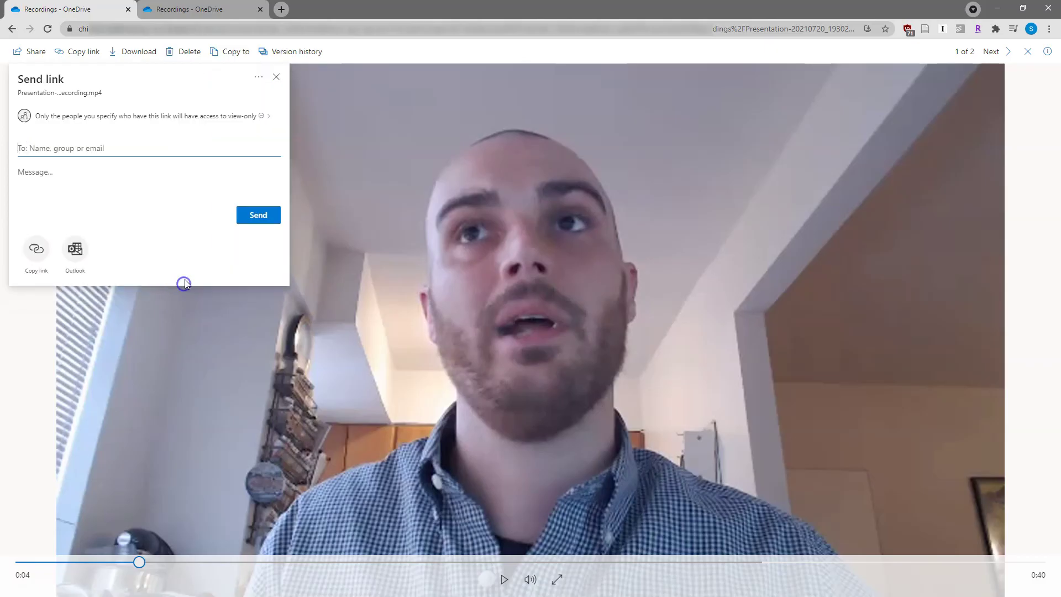
left_click(274, 77)
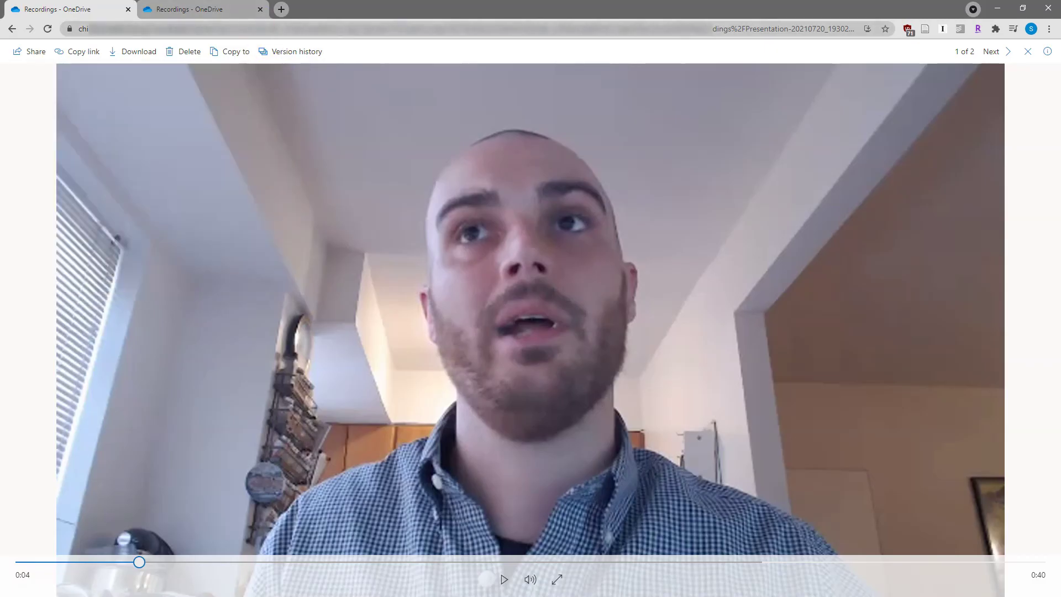